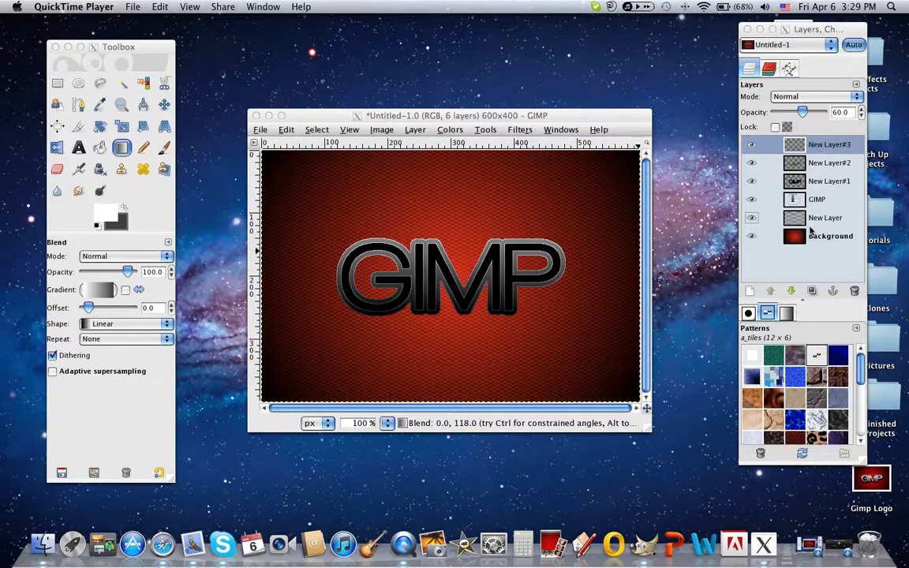
Step: Merge the pattern layer "New Layer" down into the Background layer
left_click(809, 227)
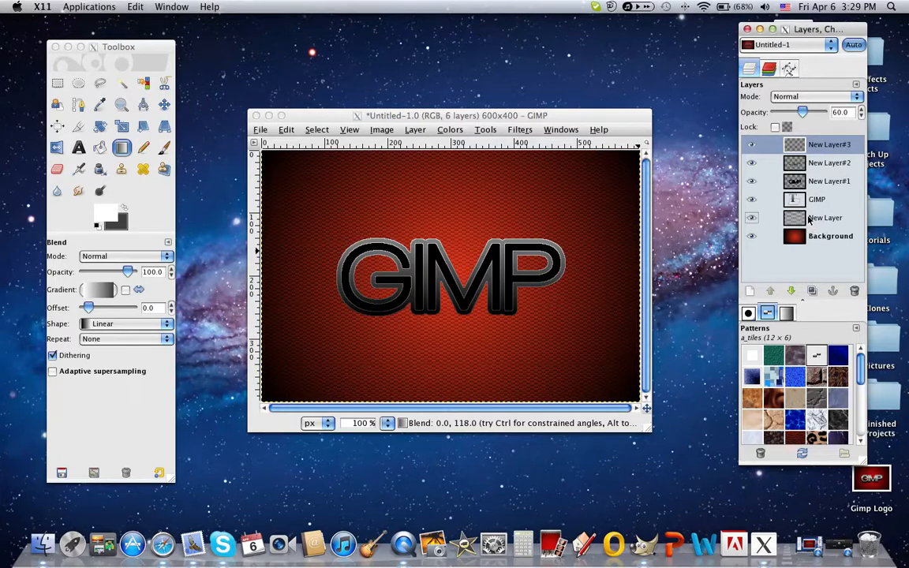
right_click(808, 220)
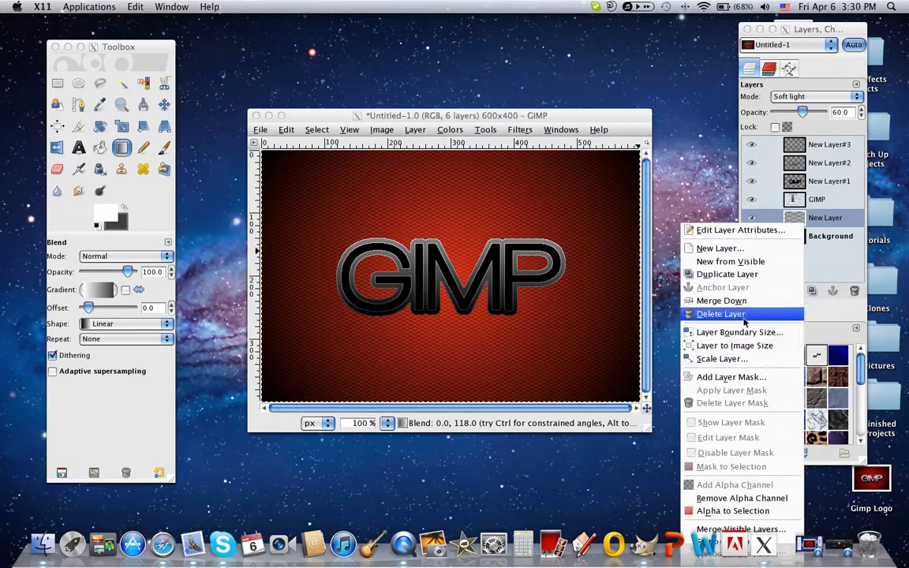
left_click(721, 302)
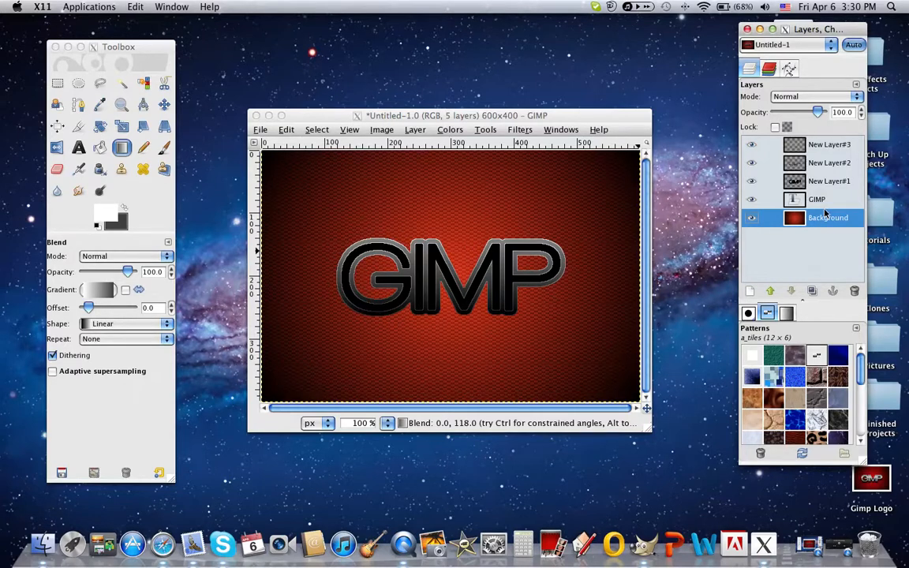
Step: Duplicate the layer New Layer#1 twice
left_click(811, 149)
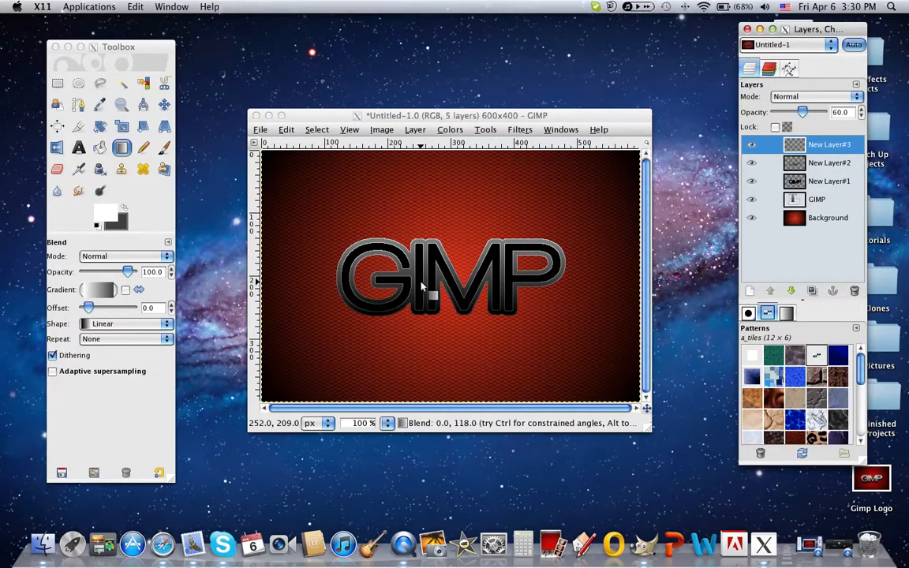
left_click(801, 183)
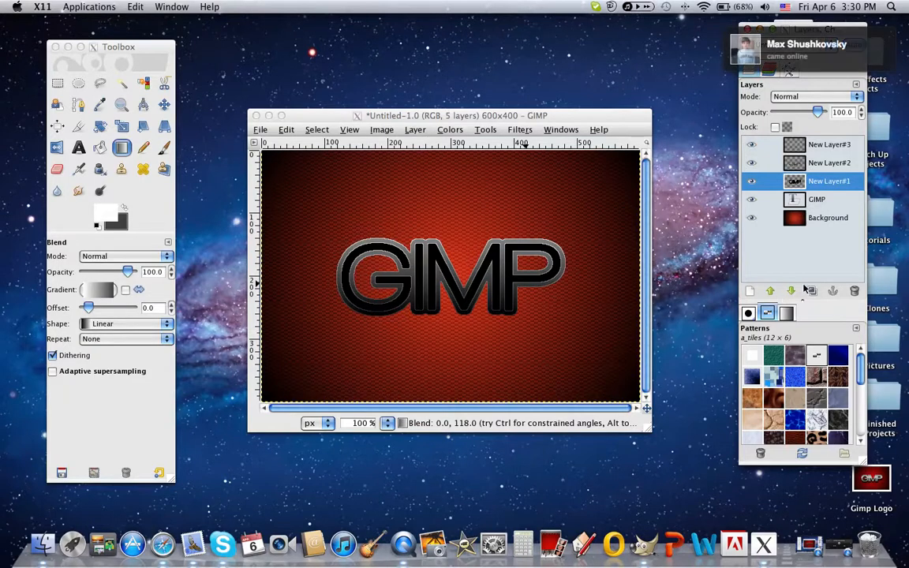
left_click(811, 291)
left_click(814, 291)
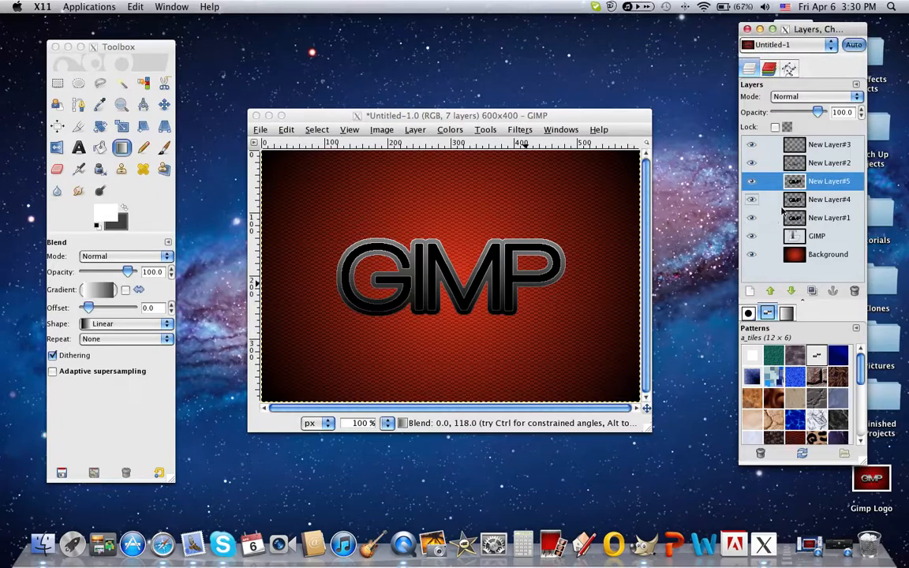
Step: Link New Layer#1 with New Layer#4 and move the linked pair slightly downward with the Move tool set to move the active layer
left_click(758, 218)
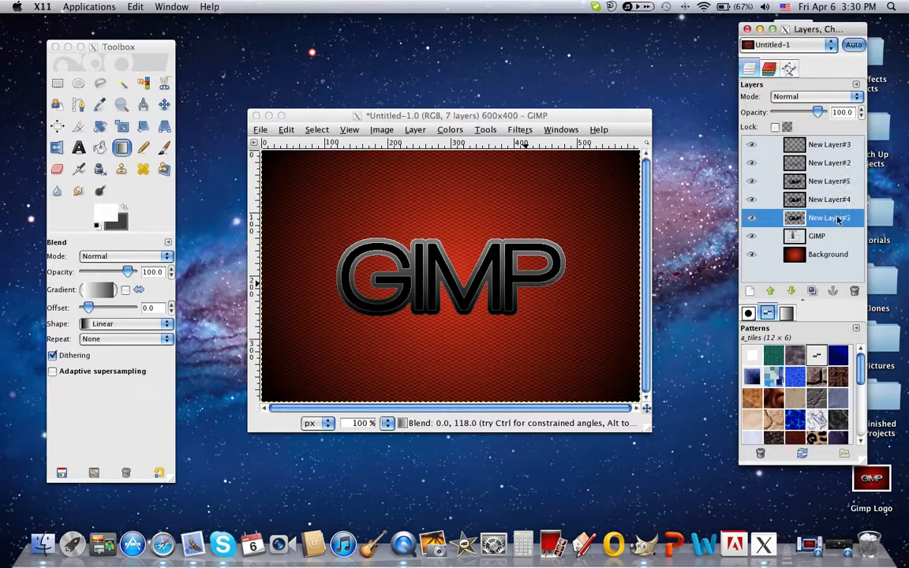
left_click(771, 218)
left_click(771, 199)
left_click(164, 104)
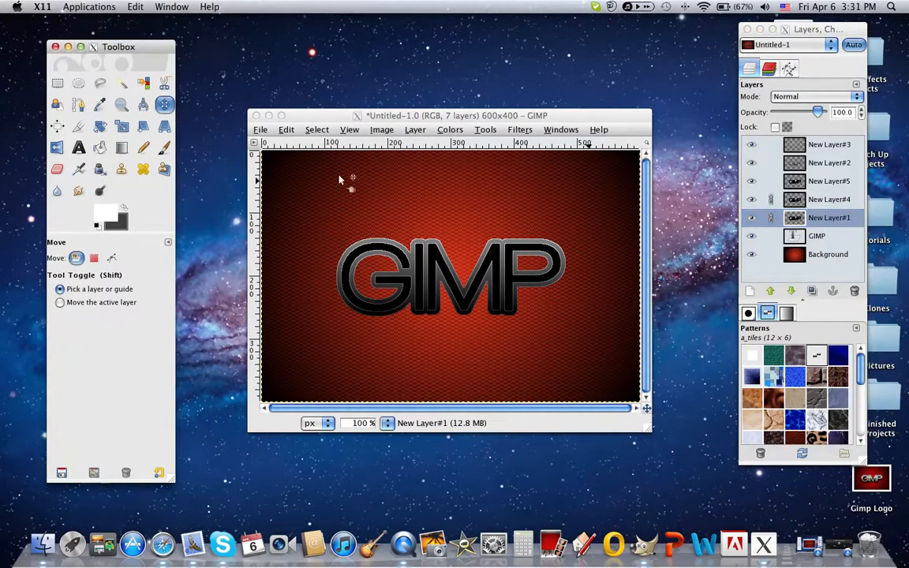
left_click(61, 303)
left_click(400, 120)
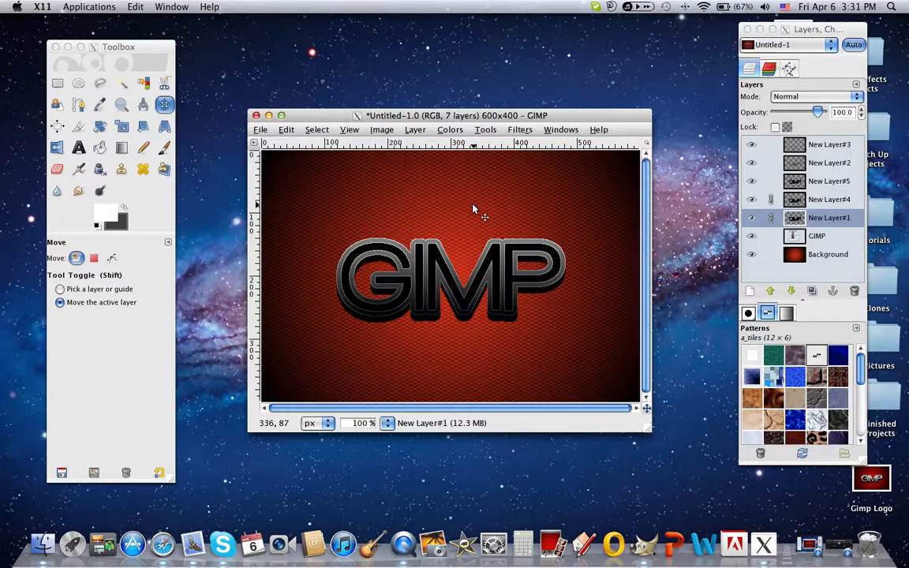
key("ctrl+a")
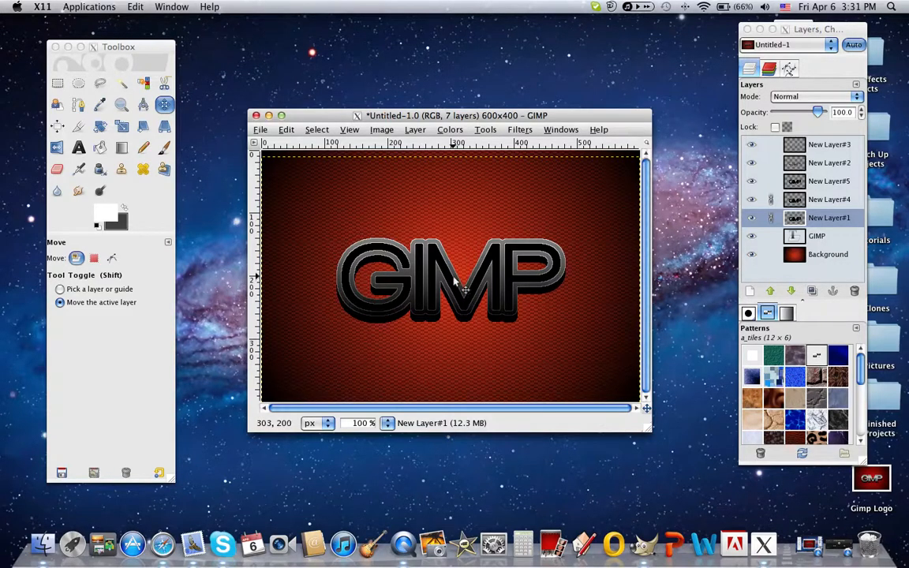
Step: Unlink New Layer#1 and New Layer#4, and apply a Gaussian blur with a 10 px radius to New Layer#1
left_click(769, 219)
left_click(771, 199)
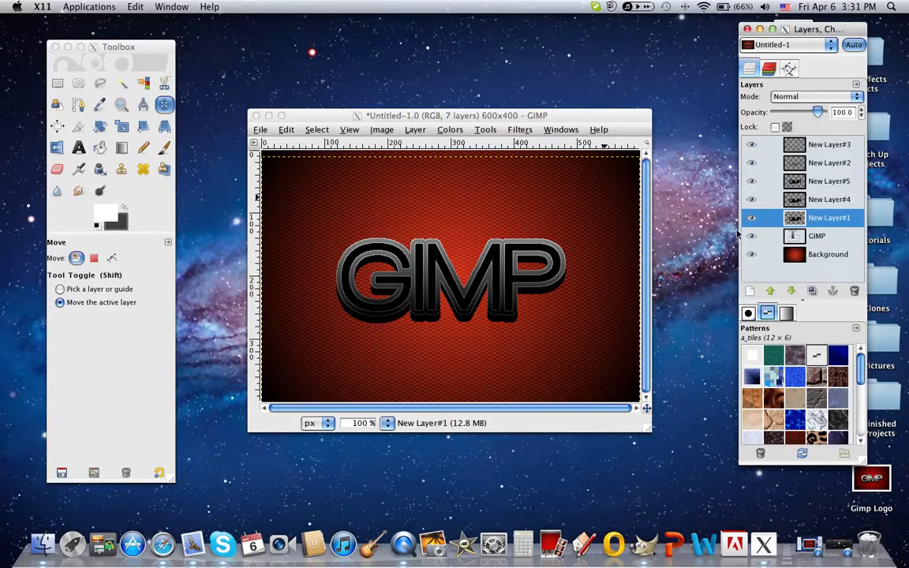
left_click(530, 131)
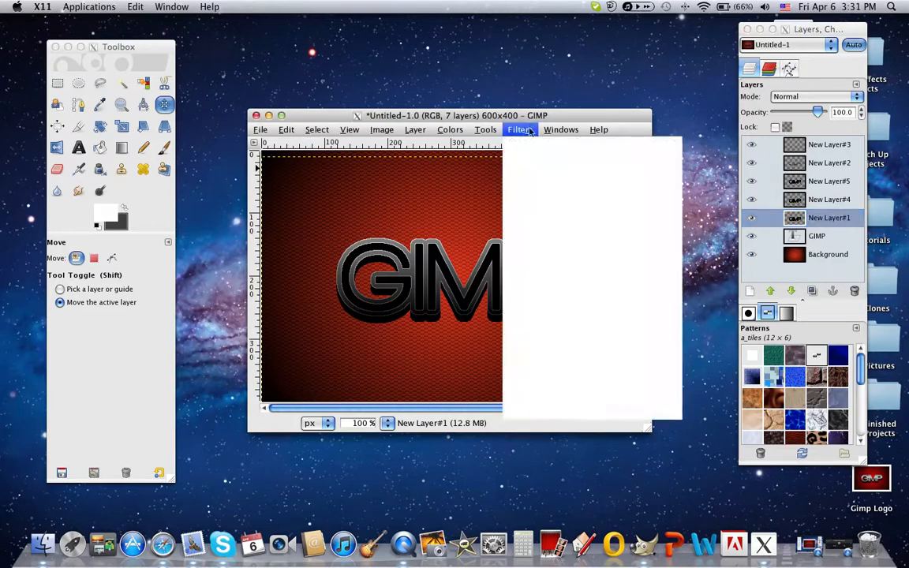
mouse_move(662, 188)
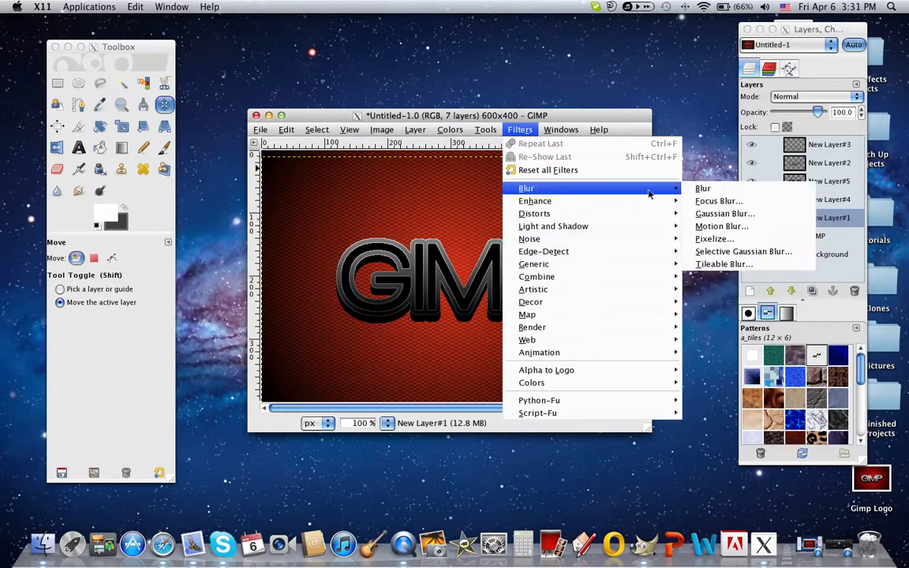
left_click(719, 214)
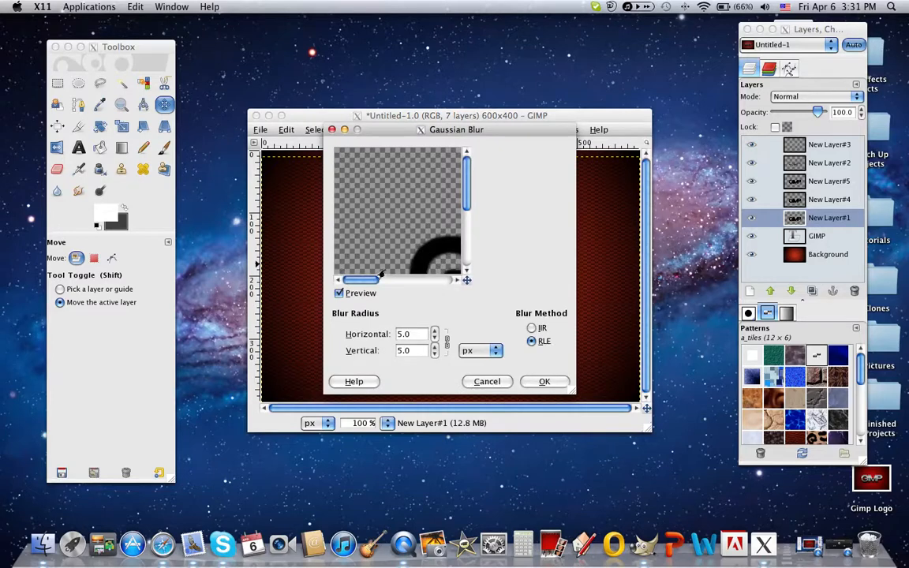
double_click(406, 333)
type("5")
key("BackSpace")
type("10")
key("Return")
left_click(543, 381)
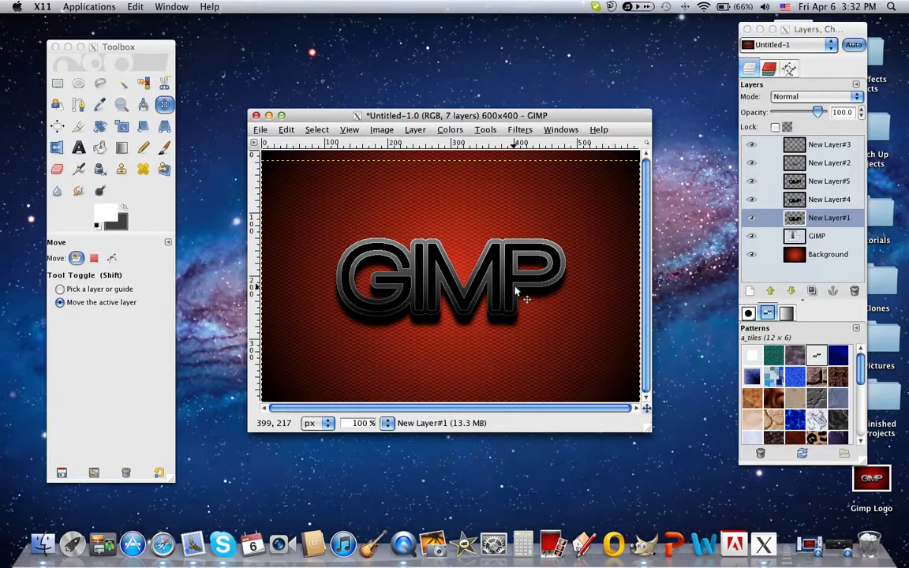
Step: Set the opacity of the blurred New Layer#1 to 80
left_click(781, 114)
left_click(781, 114)
left_click(781, 114)
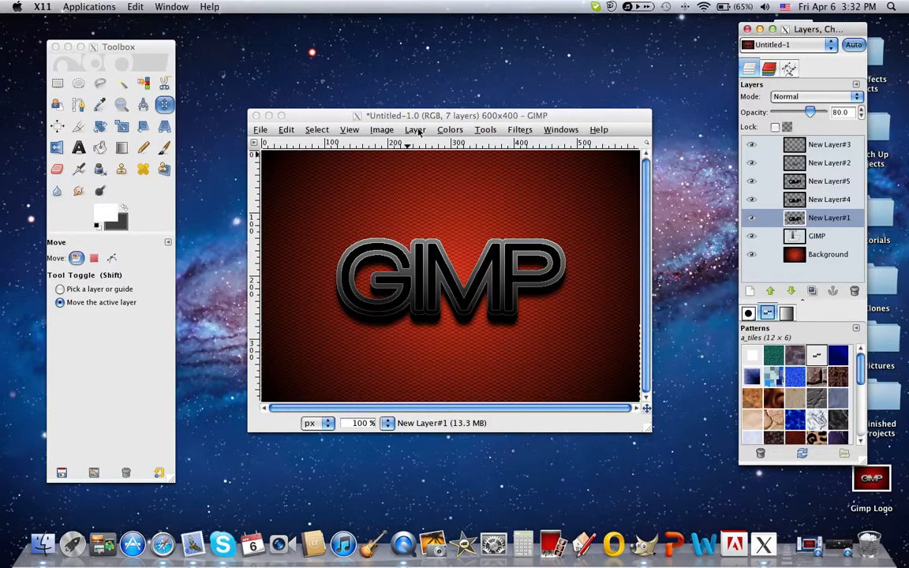
left_click(381, 116)
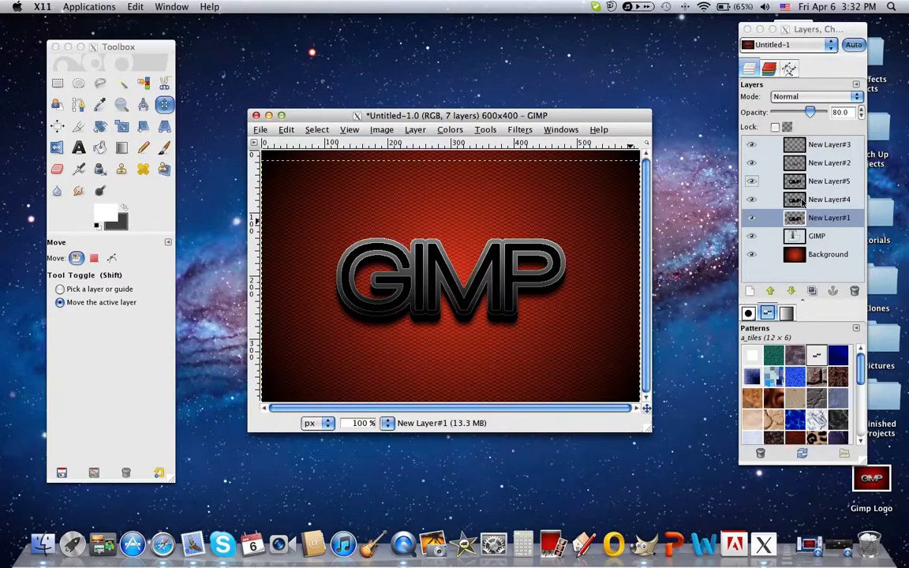
Step: Raise the GIMP text layer in the stack so it sits directly above New Layer#5
left_click(803, 244)
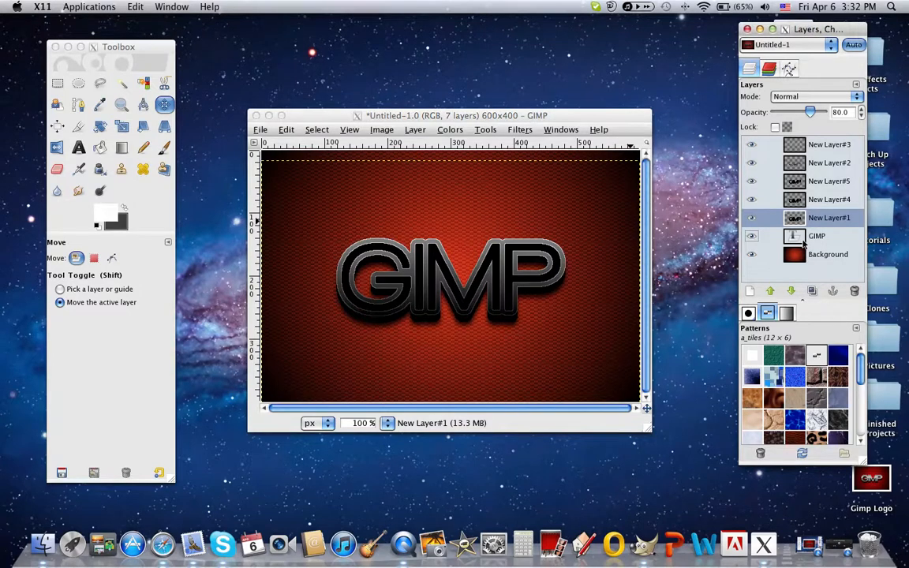
left_click(796, 239)
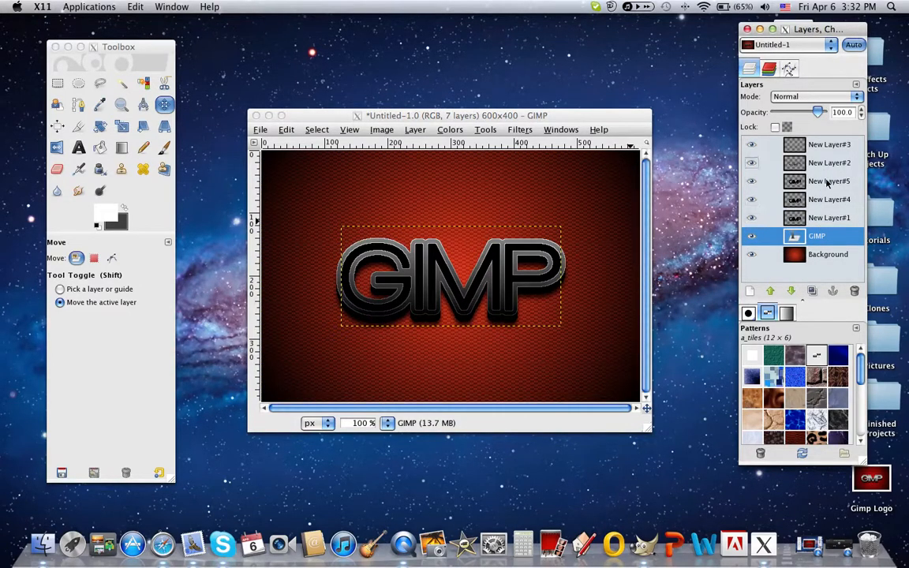
left_click(770, 291)
left_click(769, 291)
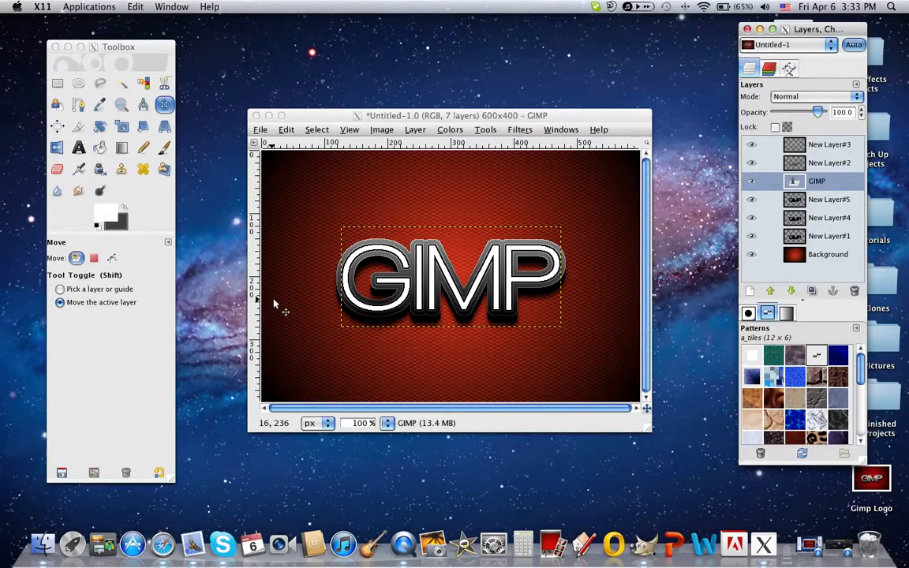
Step: Nudge the GIMP text layer down by about 3 pixels
left_click(369, 117)
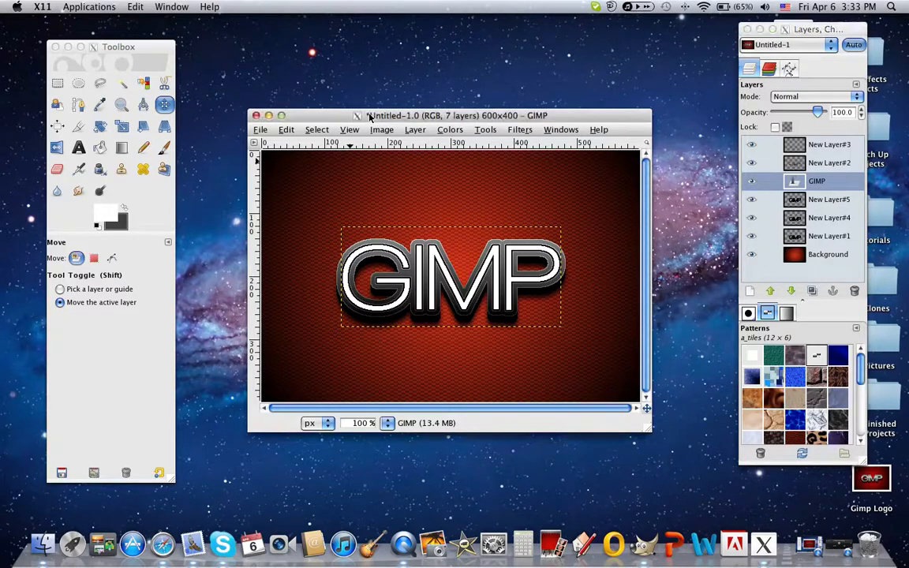
key("Down")
key("Down")
key("Down")
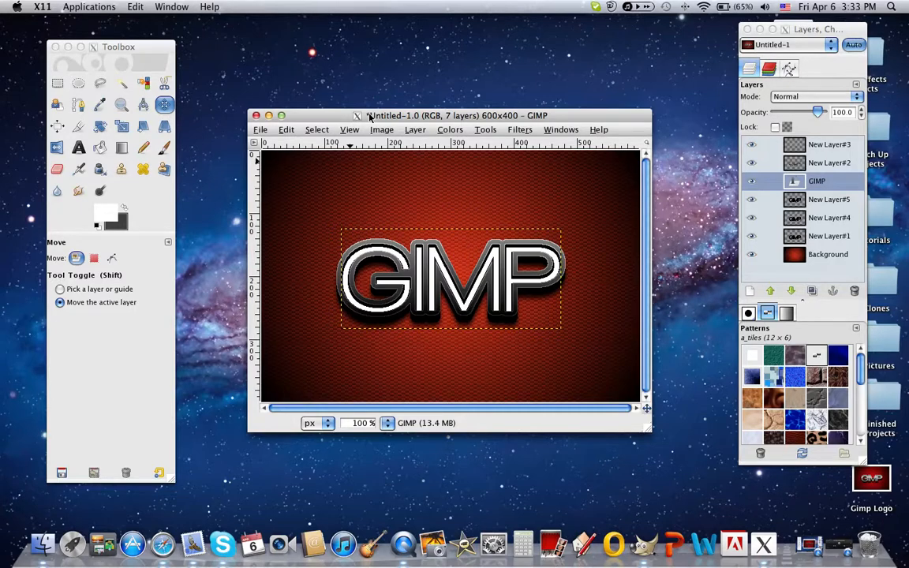
Step: View the finished Gimp Logo reference image from the desktop in Preview and close it
left_click(845, 534)
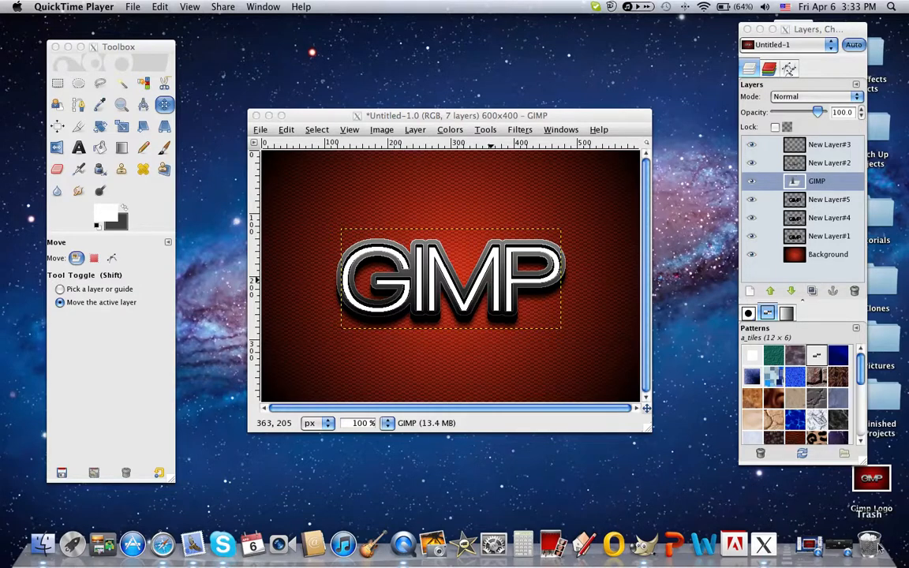
double_click(871, 479)
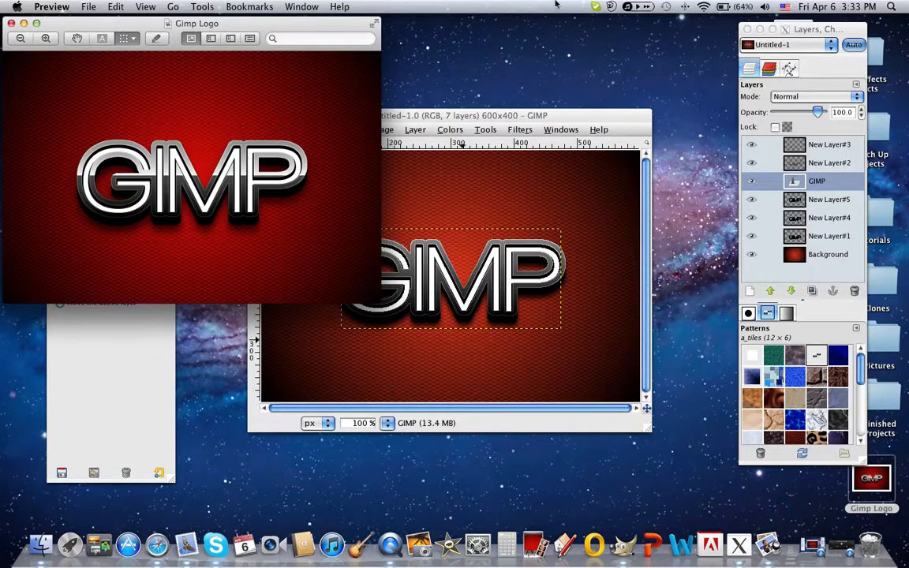
left_click(12, 25)
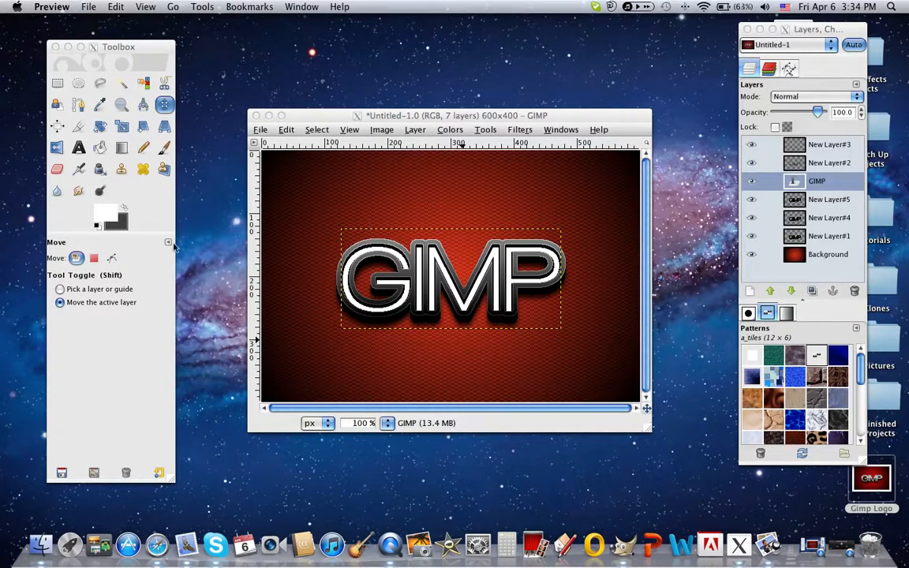
Step: Add a new transparent 600 x 400 px layer above New Layer#3
left_click(810, 146)
left_click(810, 146)
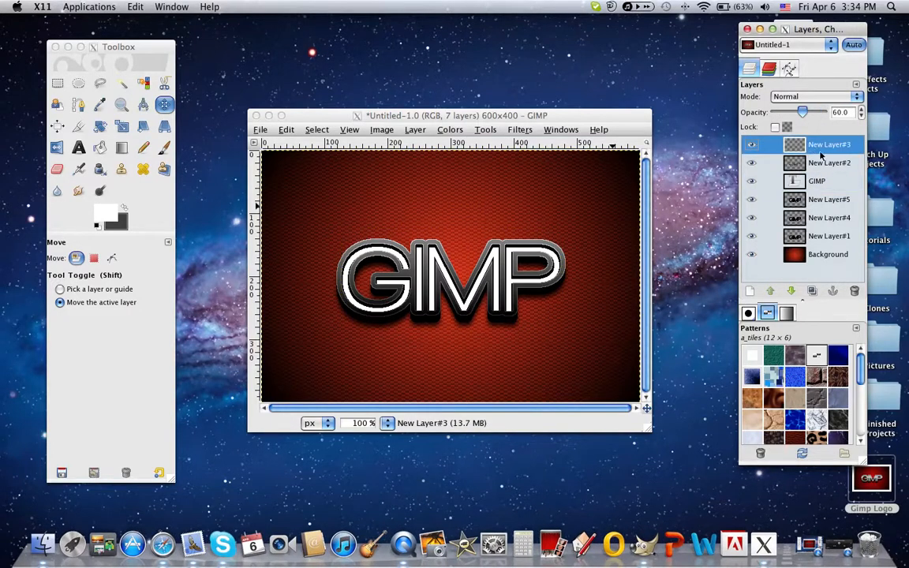
left_click(752, 292)
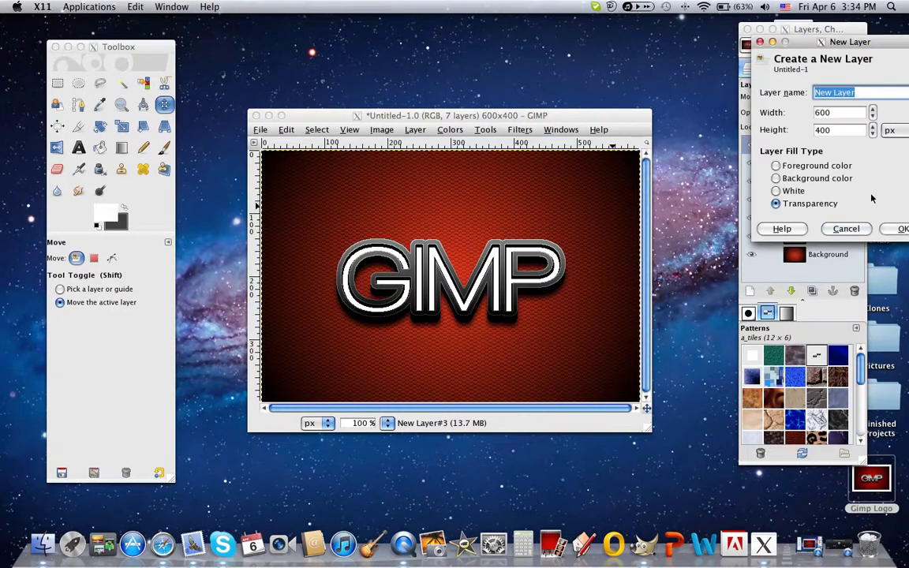
left_click(893, 229)
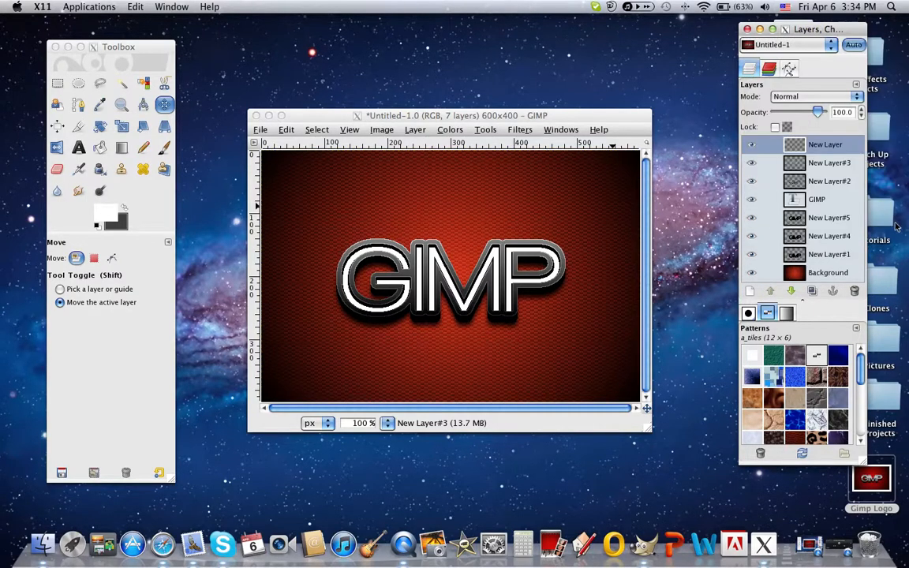
Step: Create a selection from the alpha of New Layer#2 and make the new empty top layer active
left_click(841, 183)
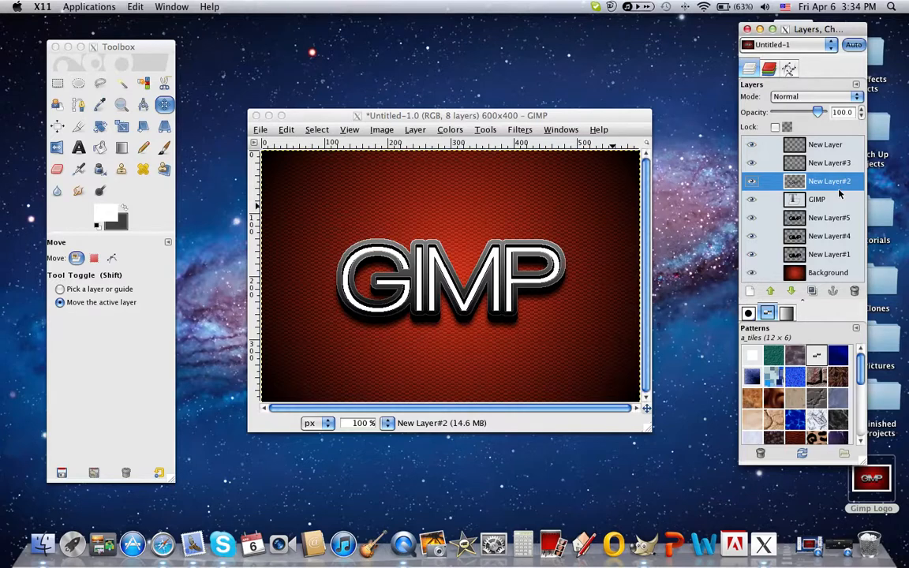
right_click(759, 181)
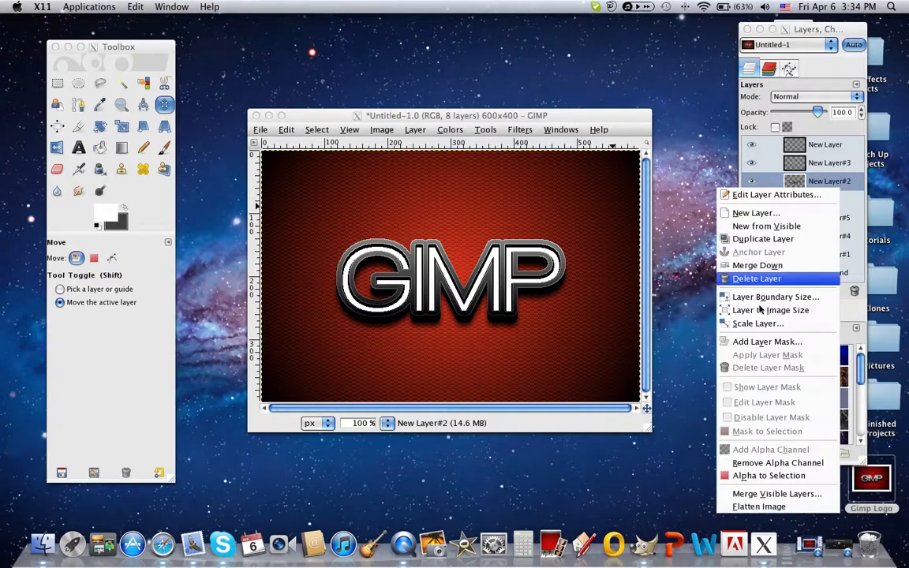
left_click(756, 475)
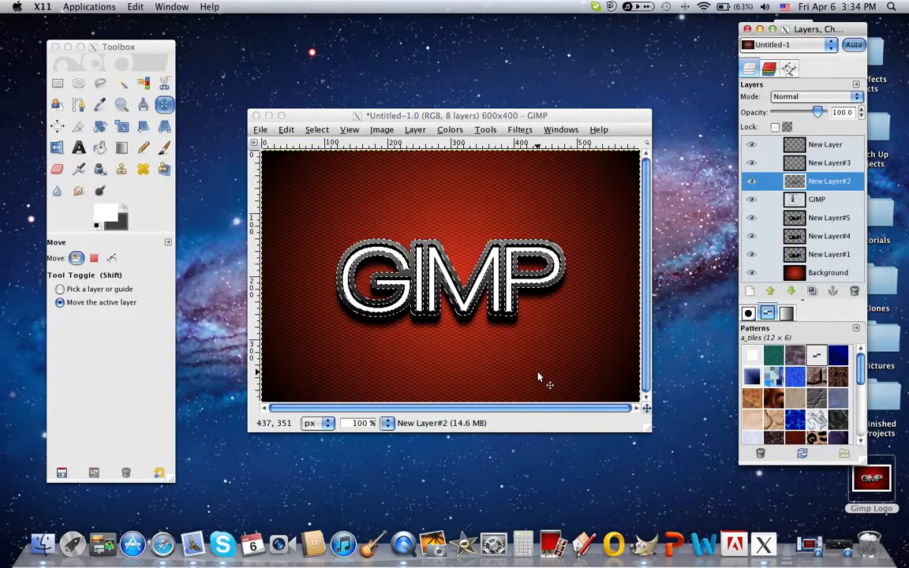
left_click(819, 145)
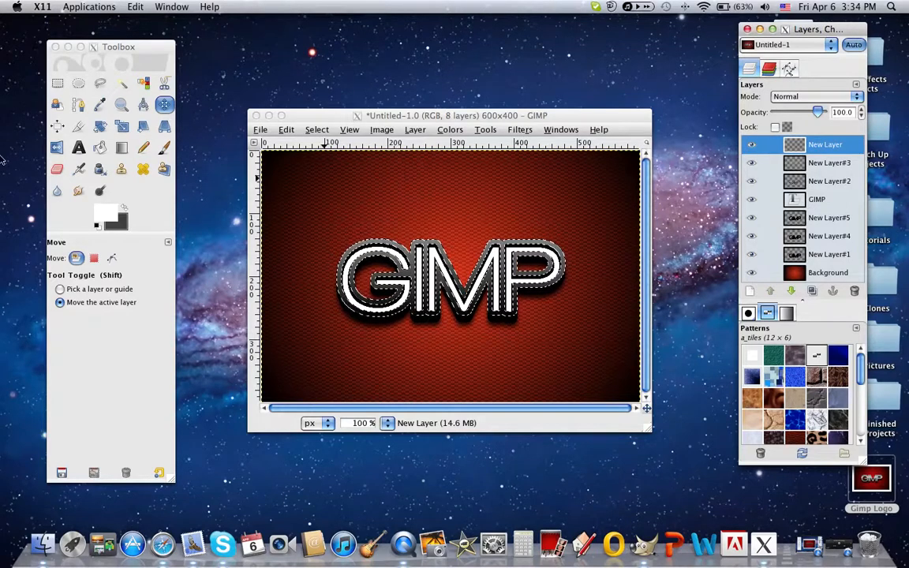
Step: Intersect the letter-outline selection with a rectangle of about 485 x 103 px at 63, 94 to keep only its upper half selected
left_click(60, 87)
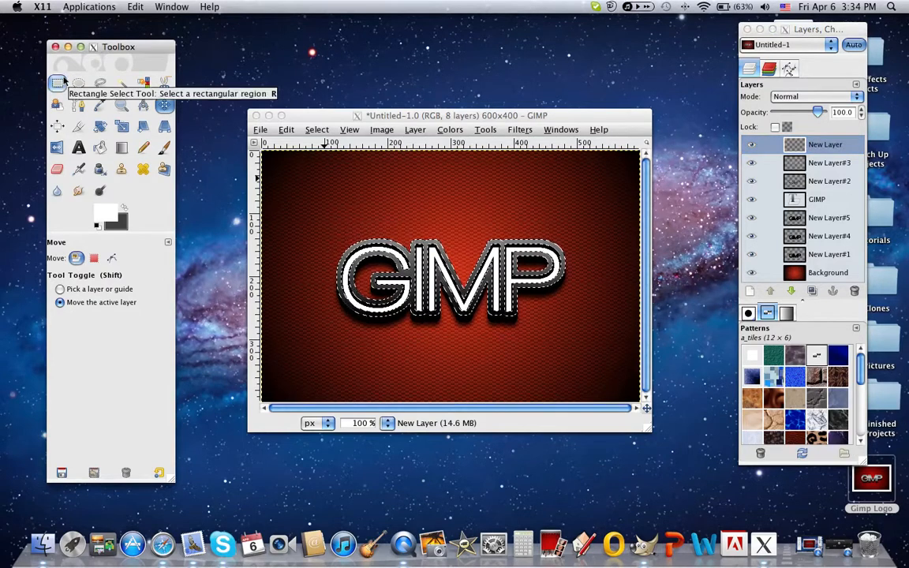
left_click(58, 84)
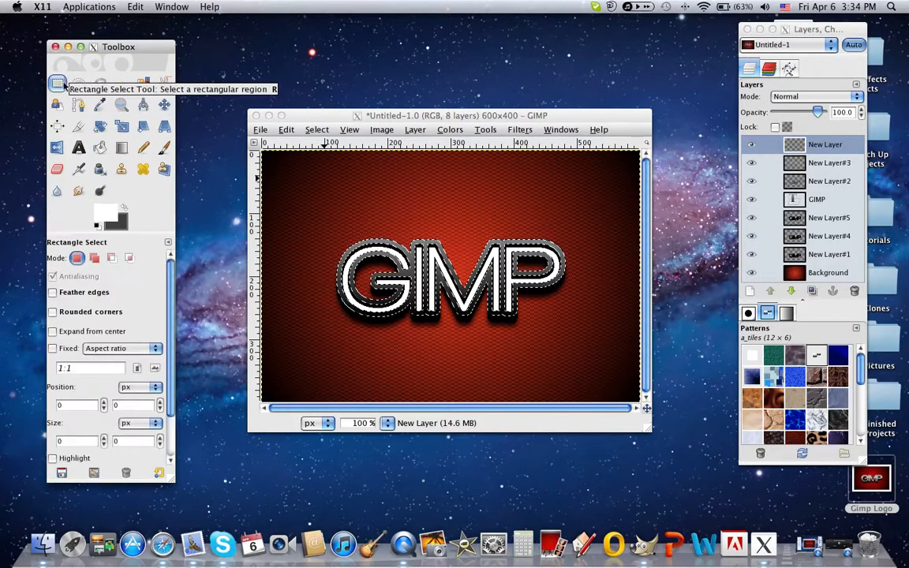
left_click(131, 259)
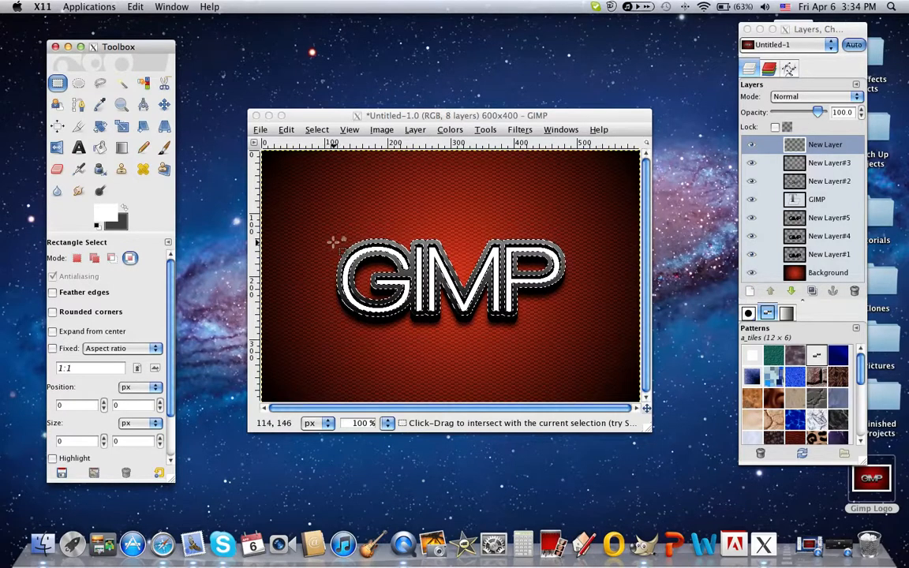
left_click(301, 216)
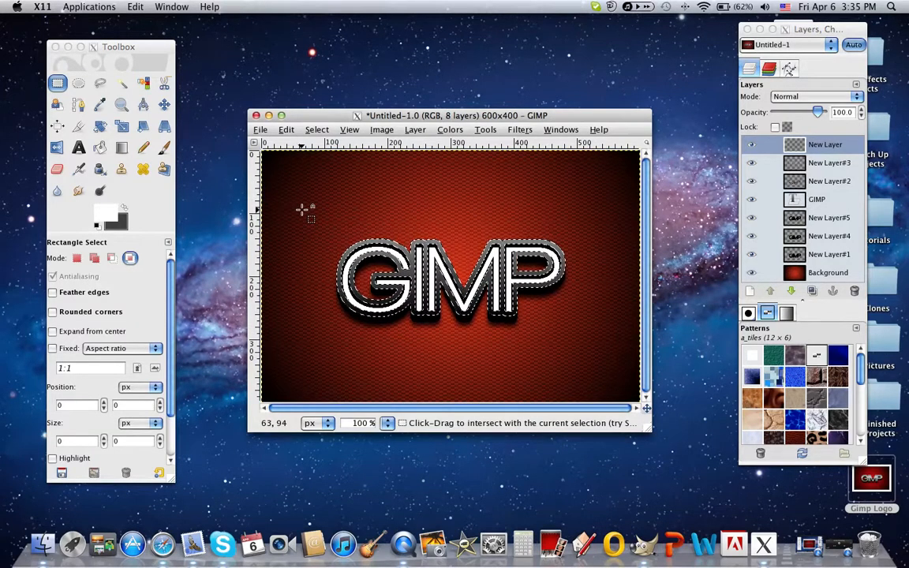
left_click_drag(300, 209, 604, 273)
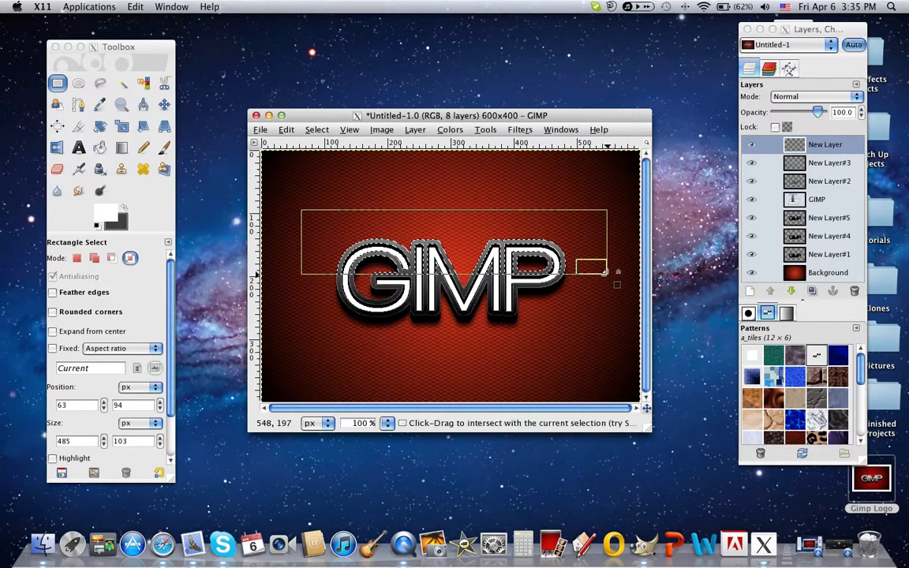
left_click(473, 233)
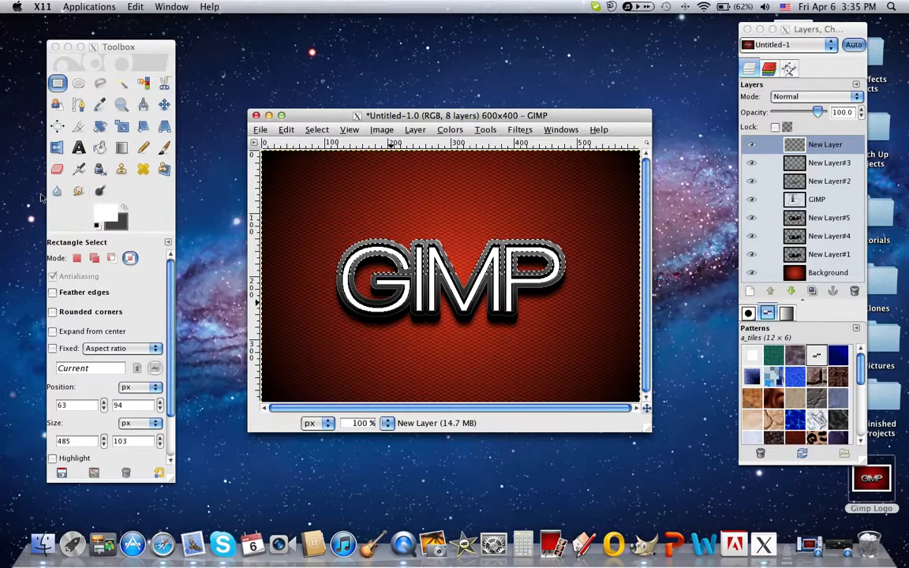
Step: Set up the Blend tool with the FG to Transparent gradient and the Linear shape
left_click(123, 156)
left_click(123, 150)
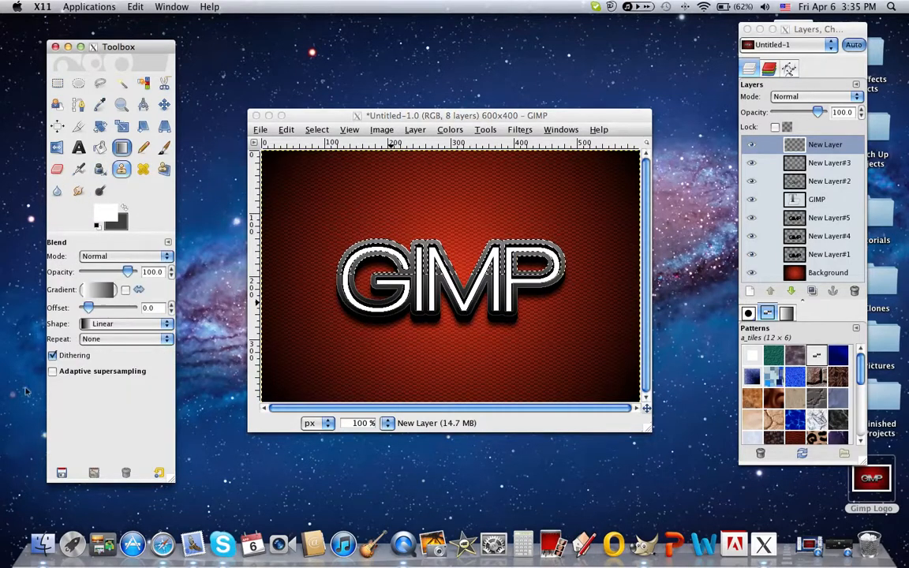
left_click(114, 285)
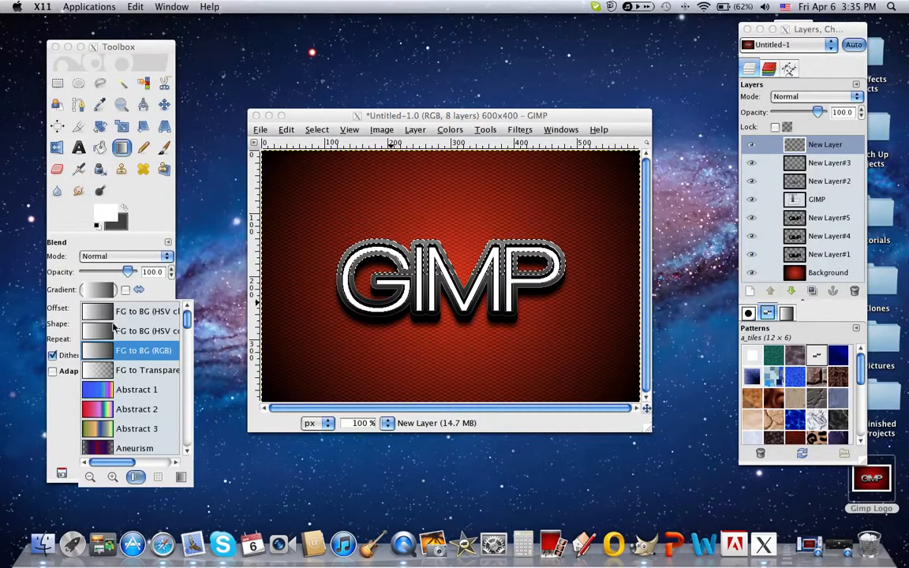
left_click(135, 367)
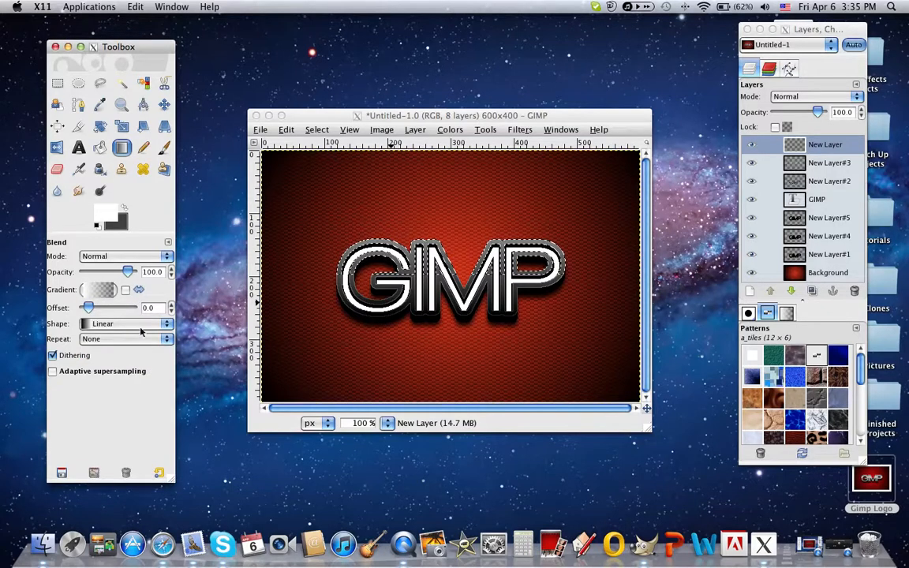
left_click(99, 290)
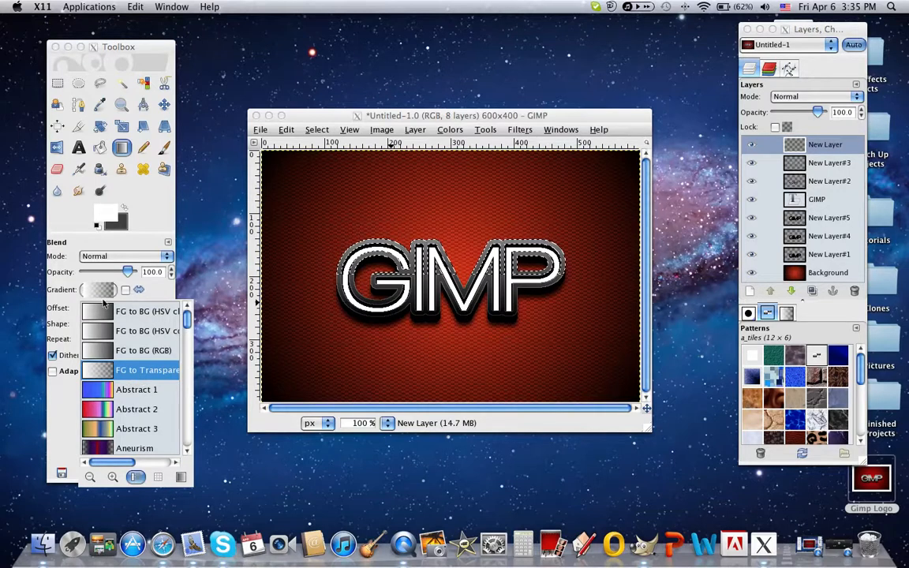
left_click(90, 290)
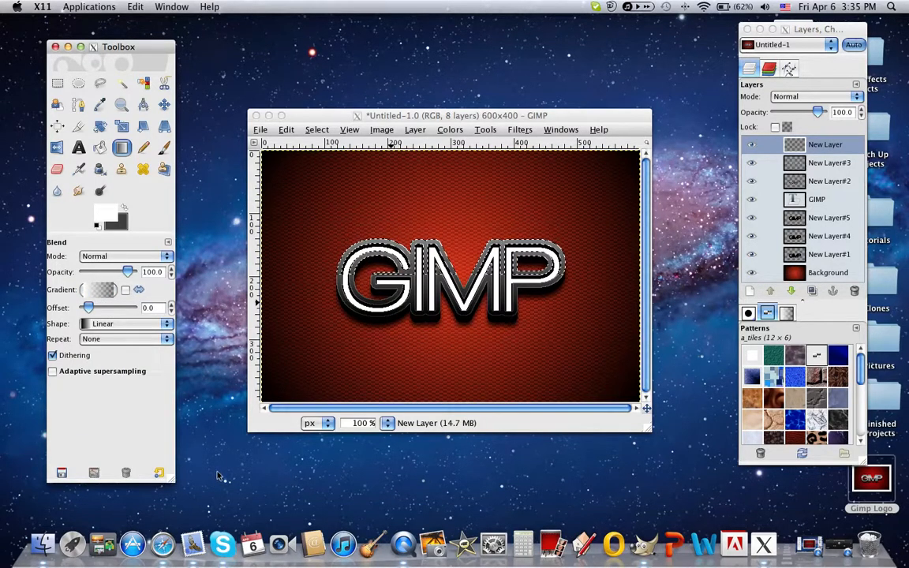
Step: Blend the white gradient about 52 px upward from the letters' middle to their upper edge, and clear the selection
left_click(432, 273)
left_click_drag(432, 273, 433, 242)
key("ctrl")
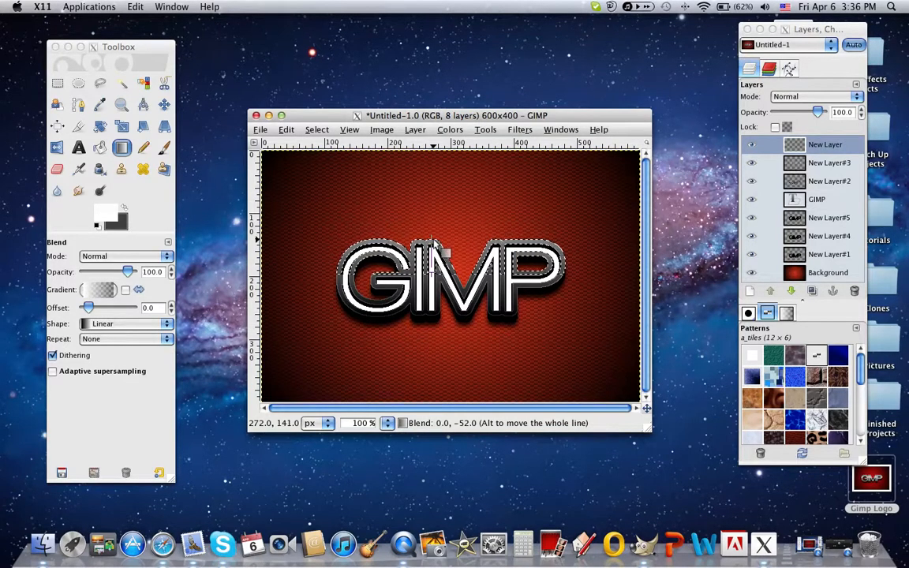
left_click_drag(433, 242, 433, 242)
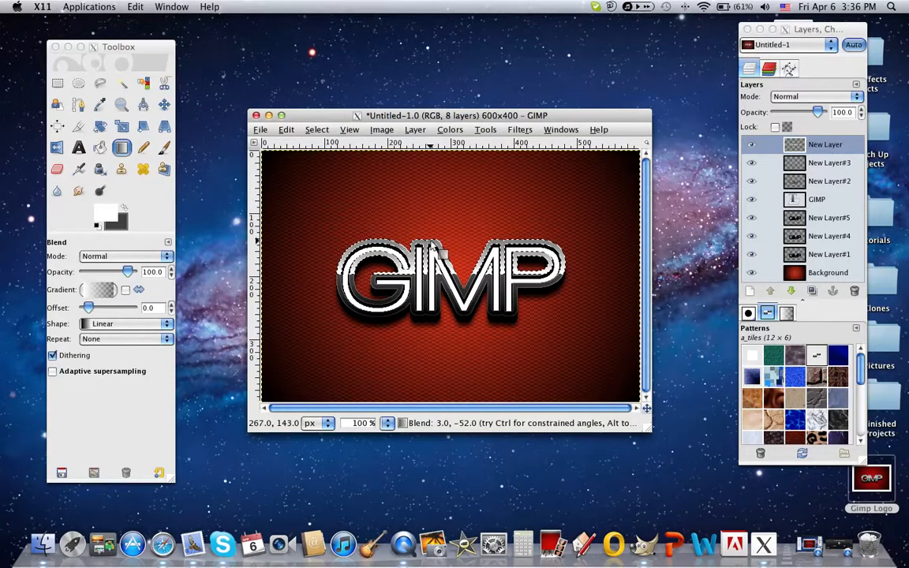
left_click(316, 130)
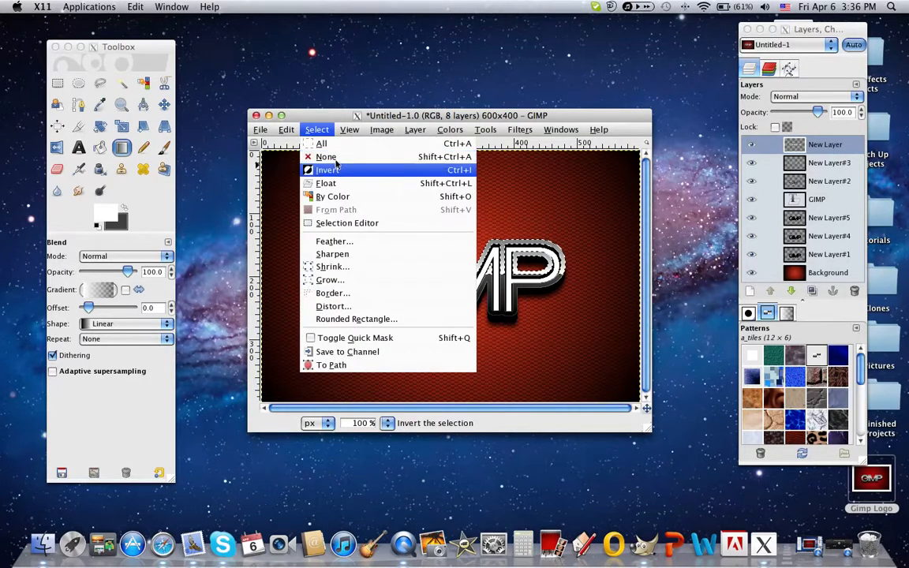
left_click(330, 157)
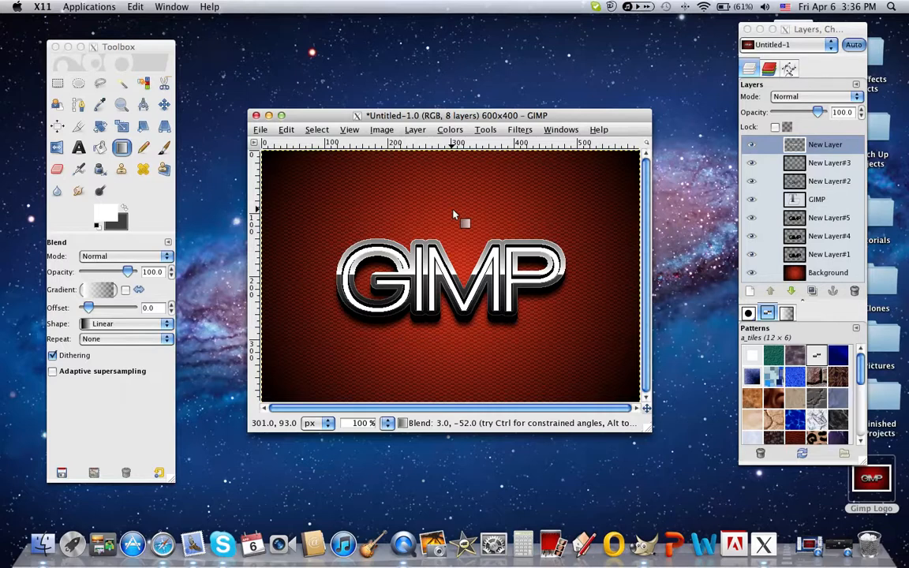
Step: Merge New Layer, New Layer#3 and New Layer#2 down one after another into the GIMP text layer
right_click(834, 147)
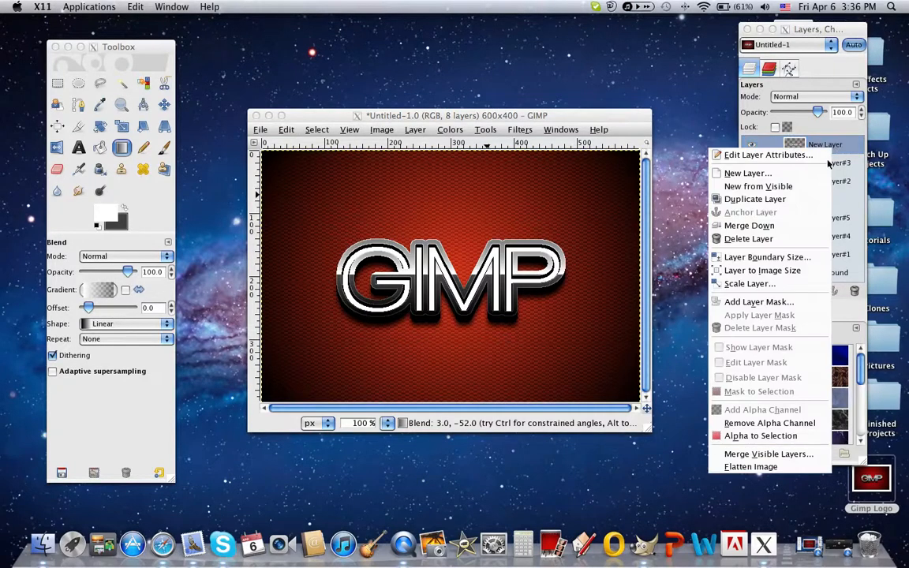
left_click(758, 227)
right_click(793, 145)
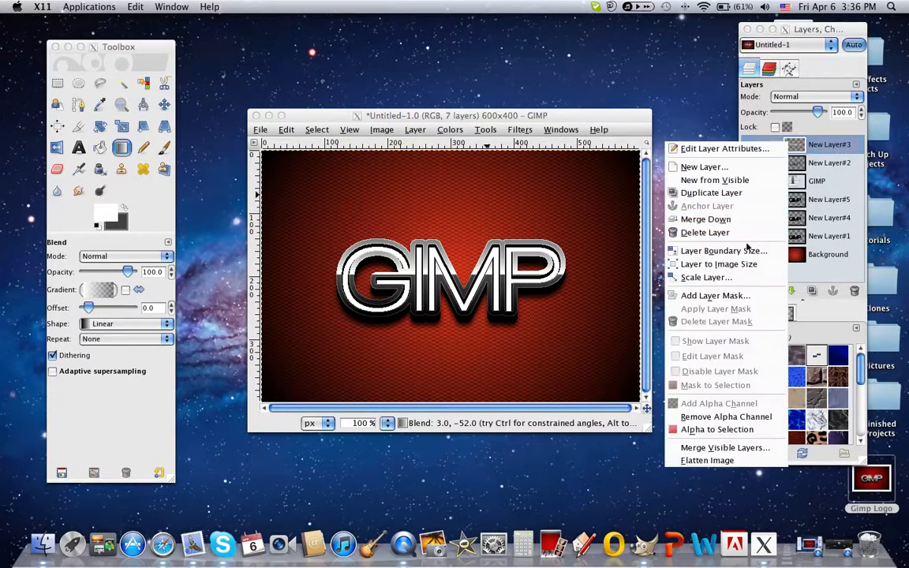
left_click(708, 218)
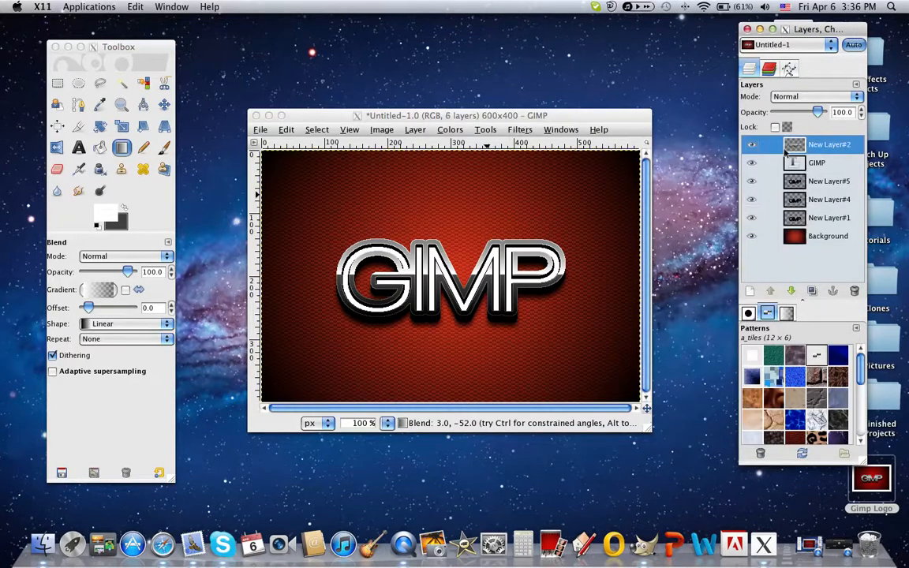
right_click(784, 148)
left_click(793, 227)
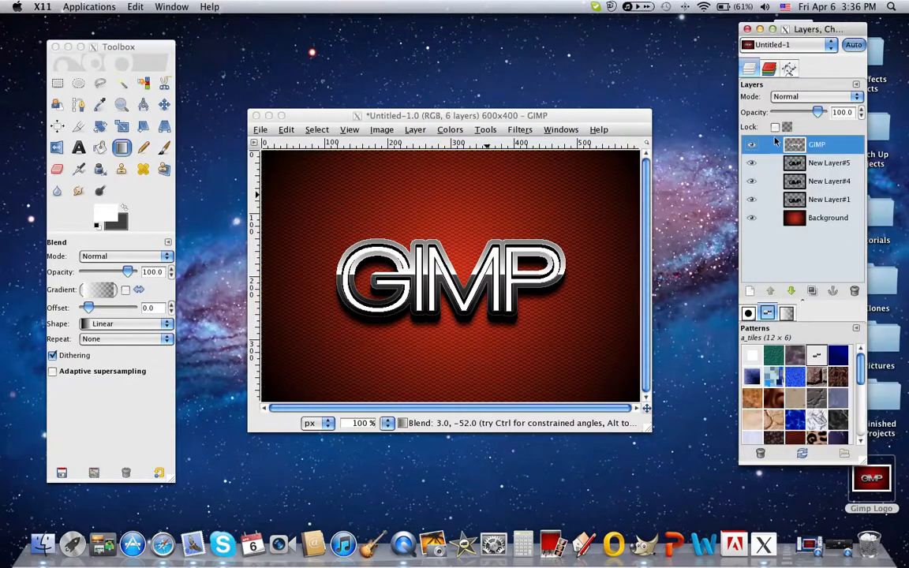
Step: Merge the GIMP layer down through New Layer#5, New Layer#4 and New Layer#1 into the Background layer
right_click(778, 142)
left_click(803, 218)
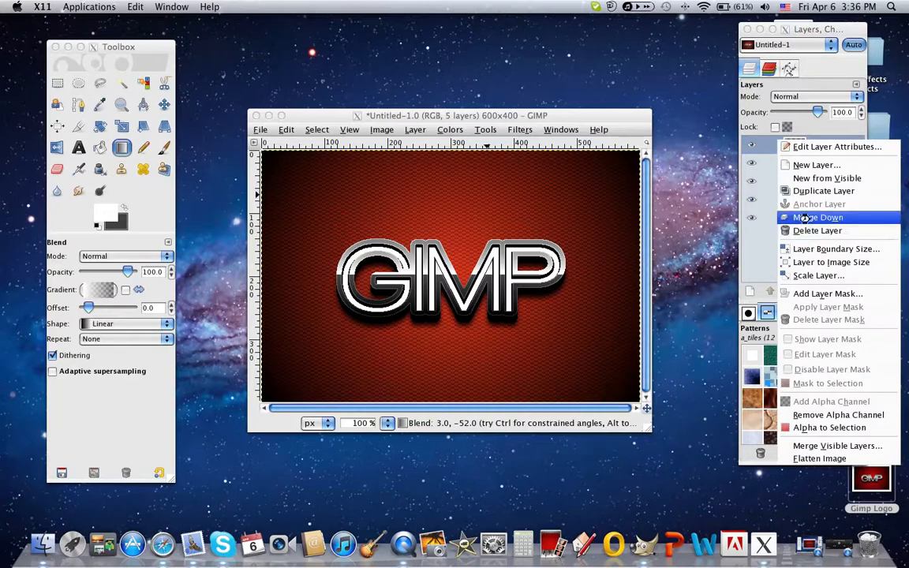
left_click(803, 218)
right_click(798, 146)
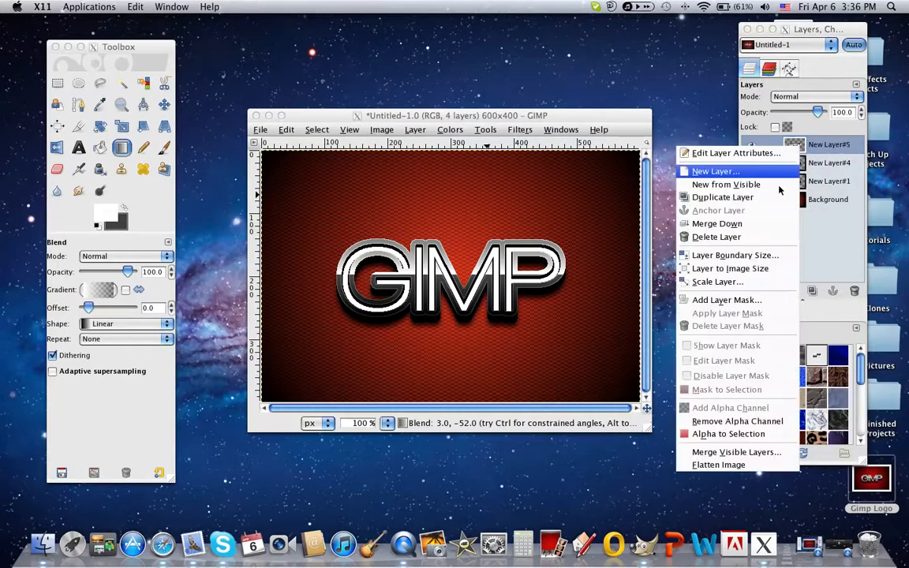
left_click(751, 226)
right_click(789, 150)
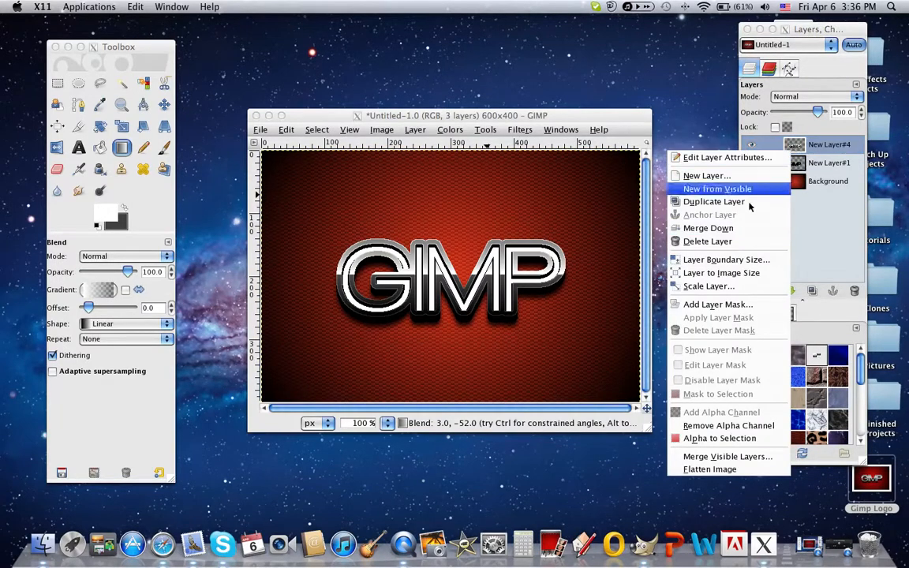
left_click(743, 231)
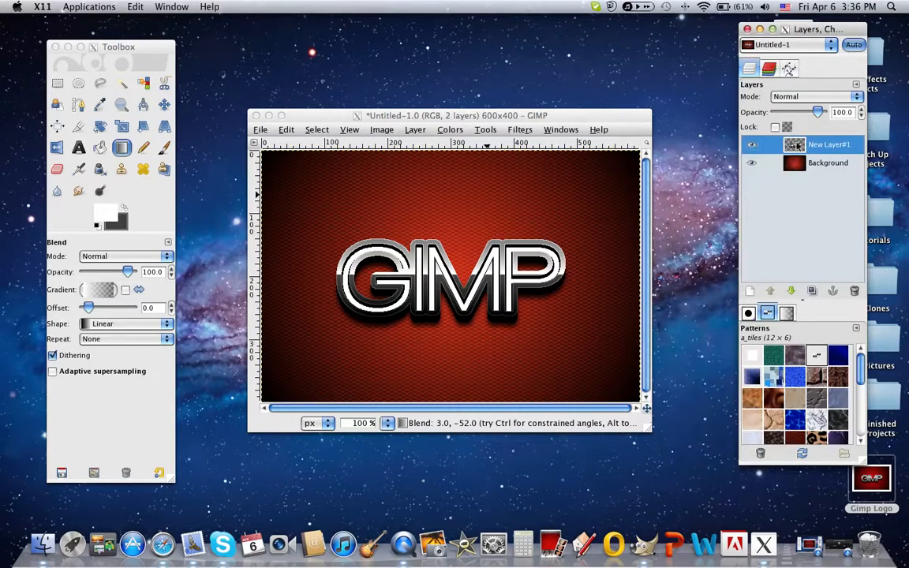
right_click(794, 146)
left_click(751, 227)
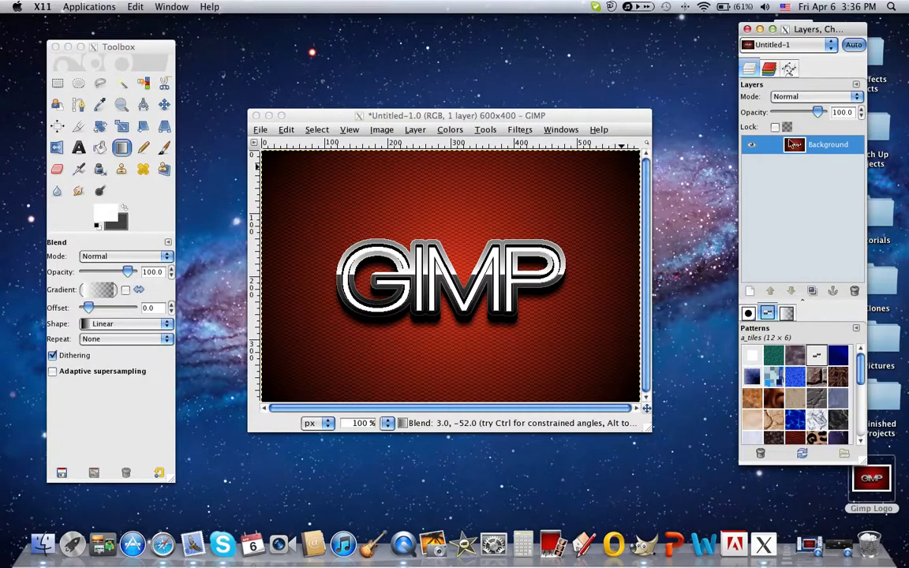
right_click(789, 147)
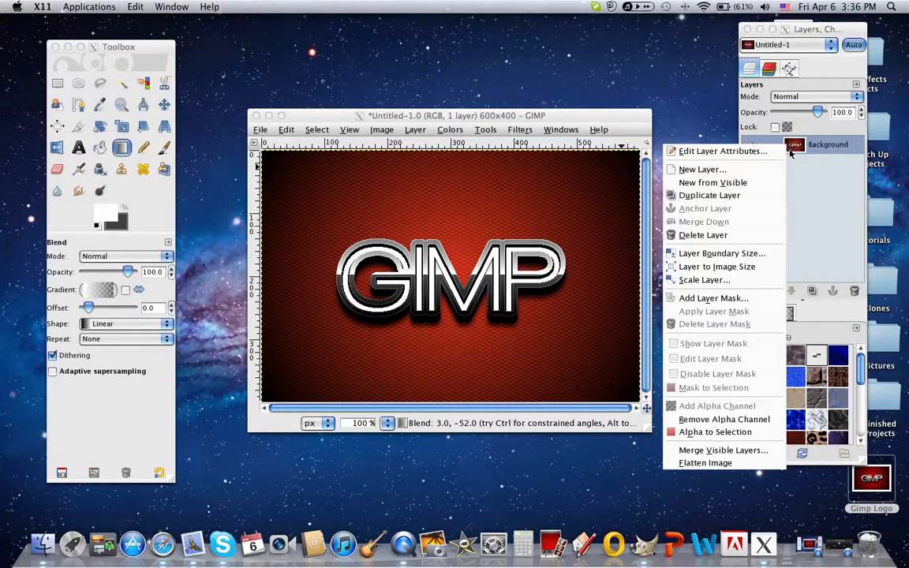
left_click(798, 193)
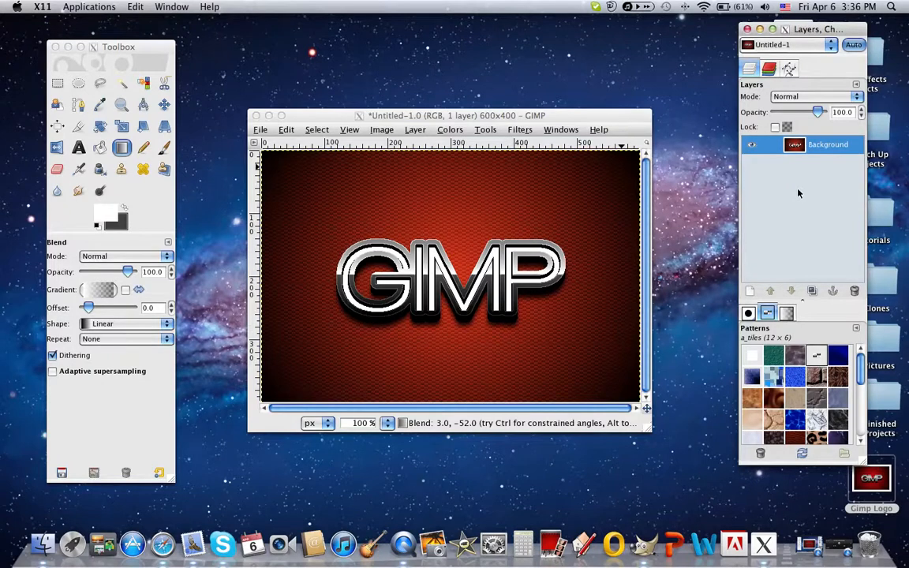